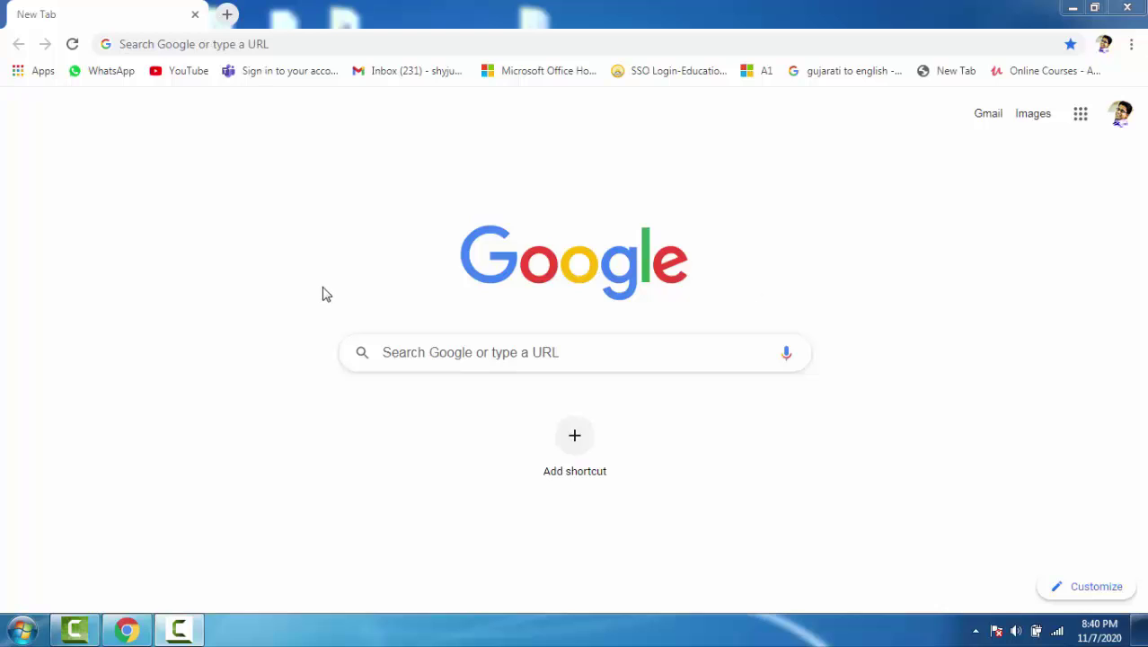
Open a new private browsing window from the Chrome three-dot menu
click(286, 43)
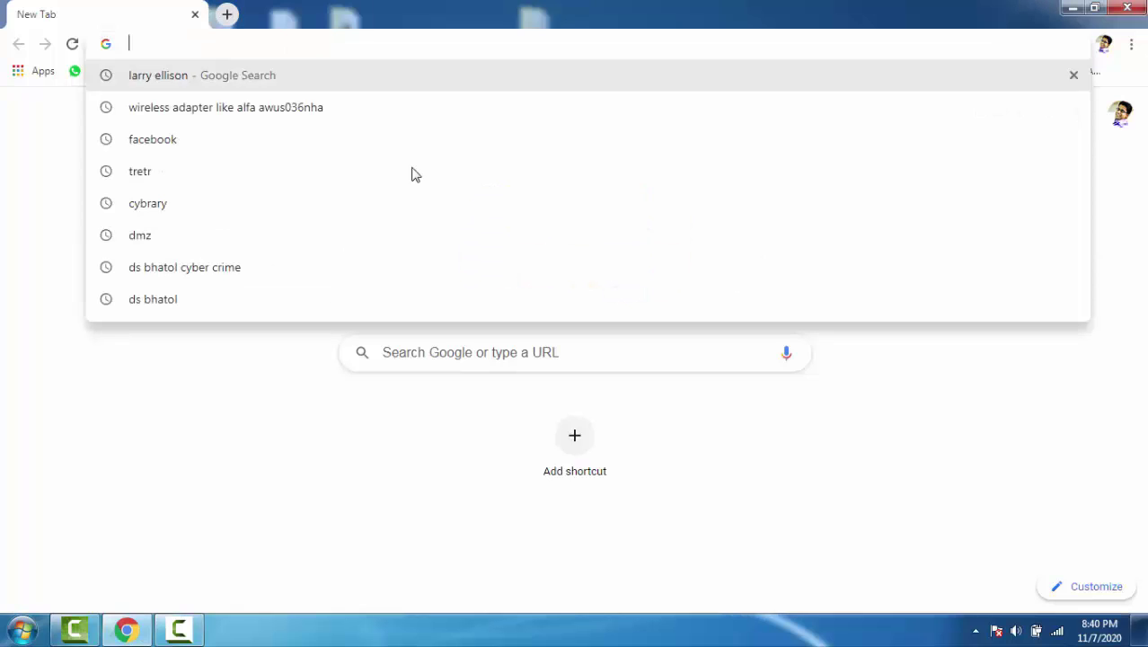
click(117, 497)
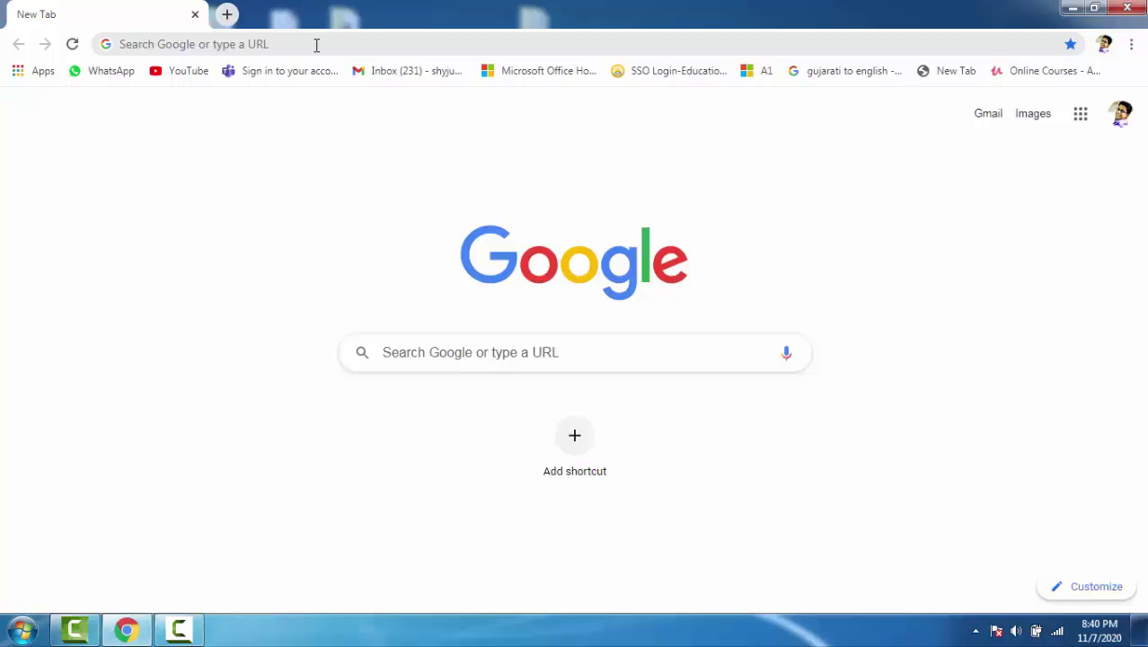
click(1131, 44)
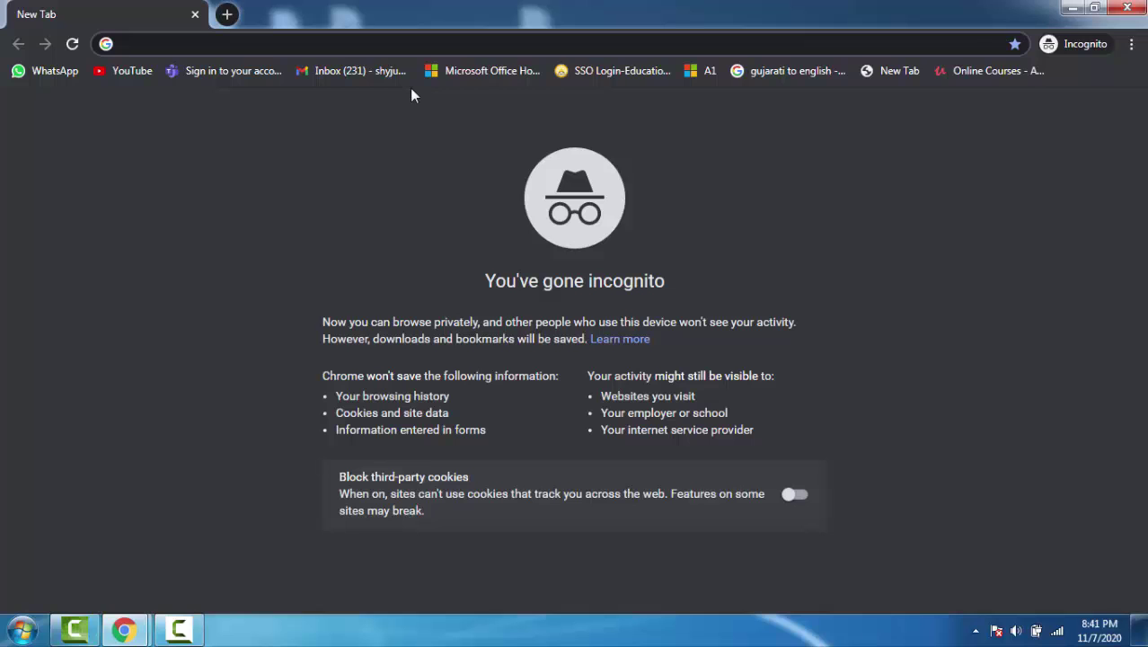
Go to office.com and start the Sign in process
text(off)
key(Return)
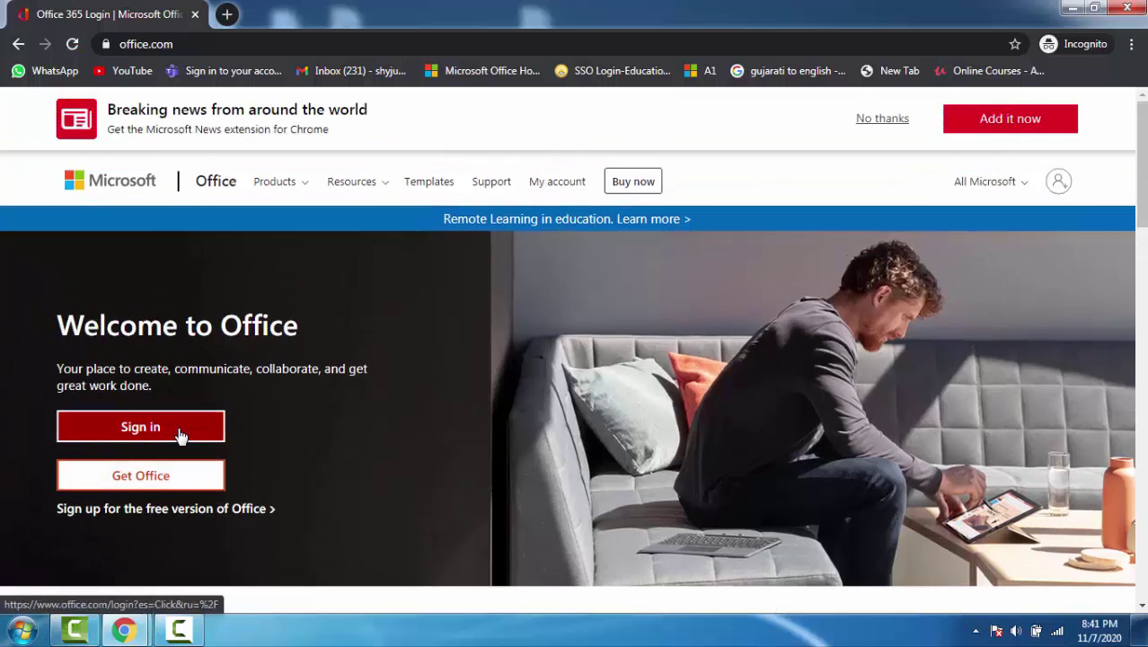
click(179, 433)
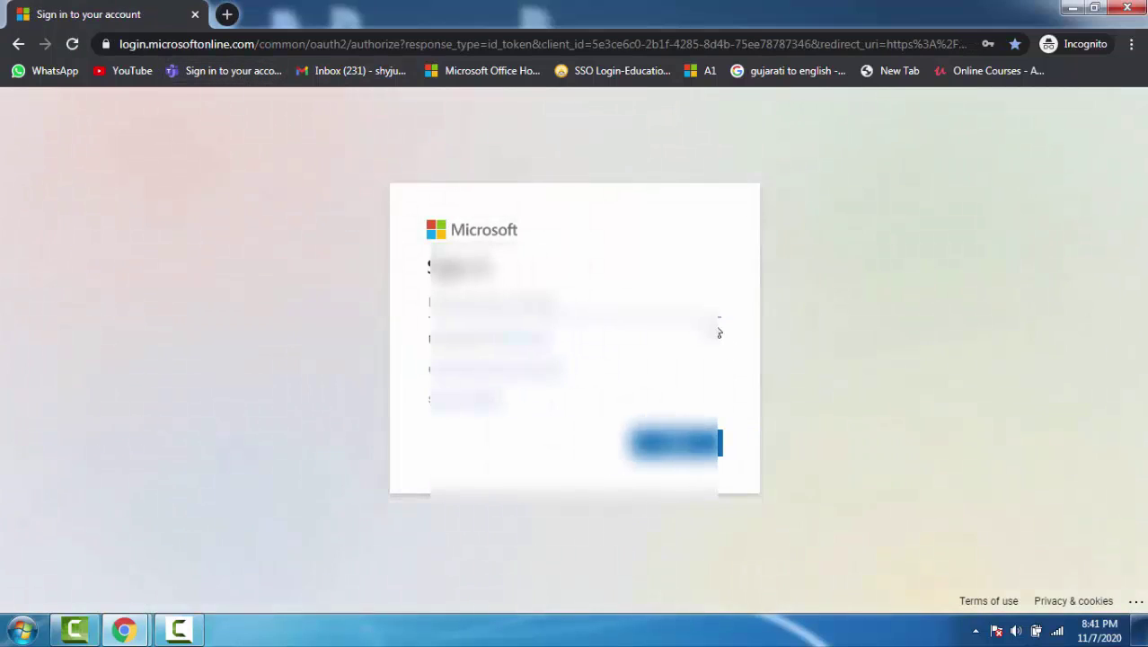
Enter the account's e-mail and password, and confirm staying signed in
key(Down)
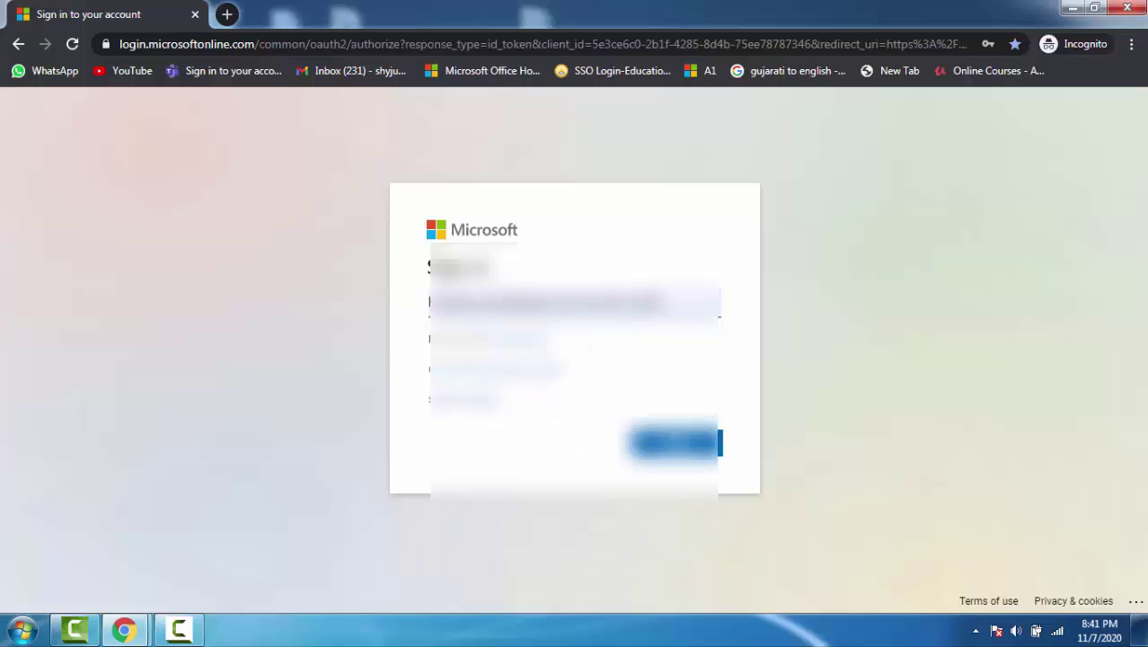
key(BackSpace)
key(BackSpace)
key(BackSpace)
key(BackSpace)
key(BackSpace)
key(BackSpace)
key(BackSpace)
key(BackSpace)
key(BackSpace)
key(BackSpace)
key(BackSpace)
key(BackSpace)
key(BackSpace)
key(BackSpace)
key(BackSpace)
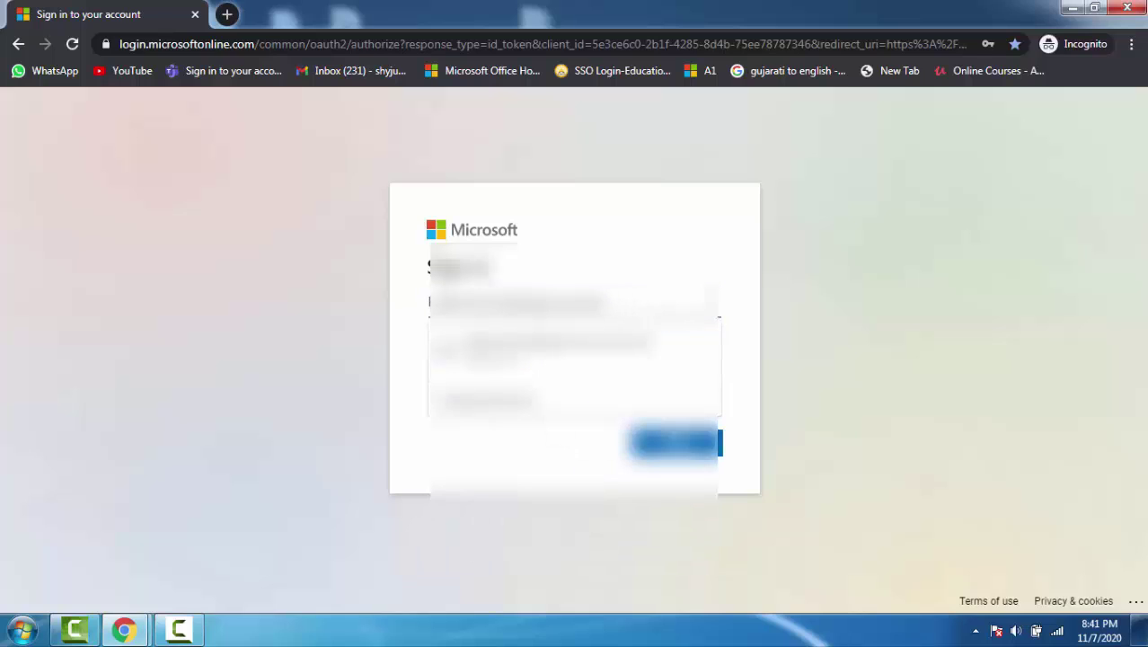
key(BackSpace)
key(BackSpace)
key(BackSpace)
key(BackSpace)
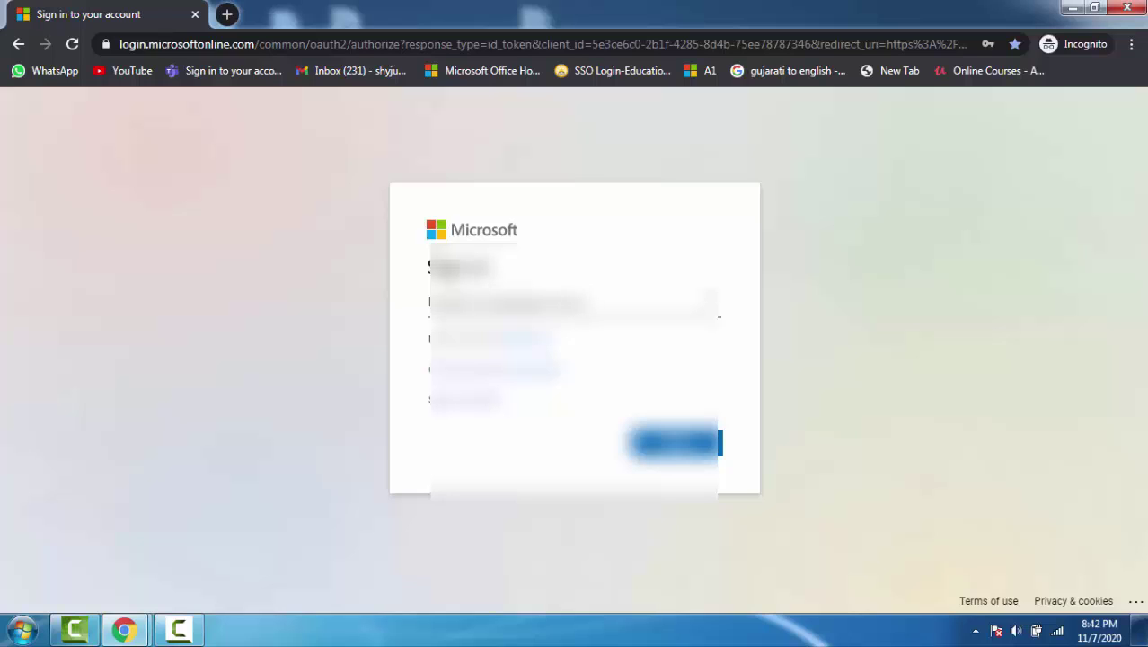
click(672, 446)
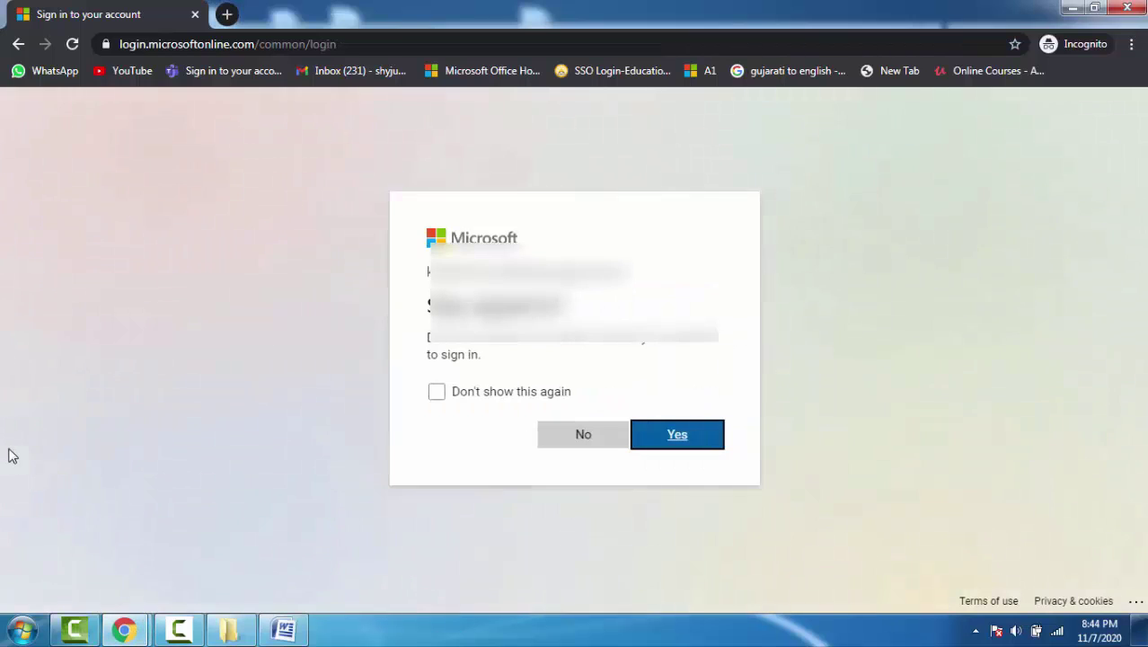
click(686, 440)
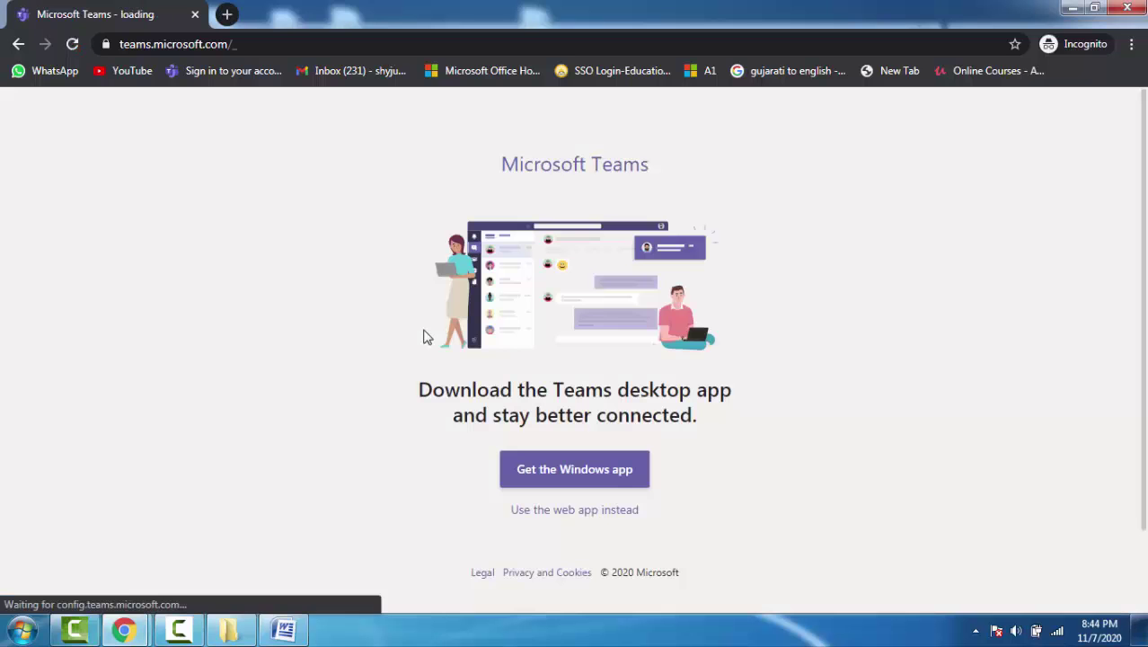
Switch Teams to the web app and open the Microsoft 365 app launcher
click(620, 513)
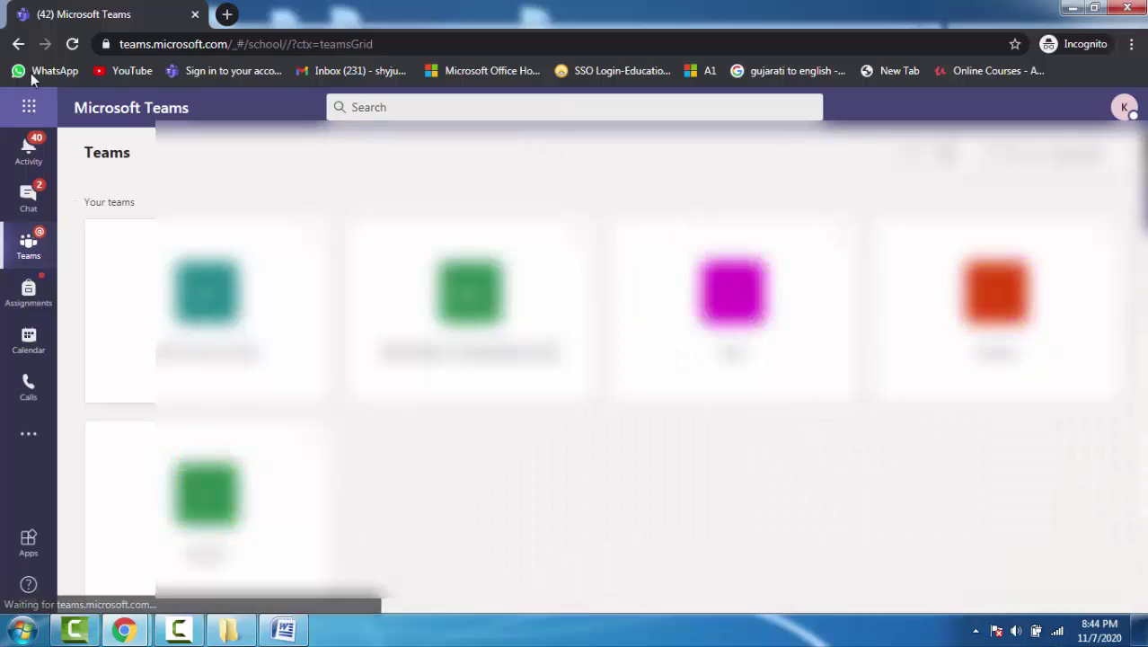
click(29, 110)
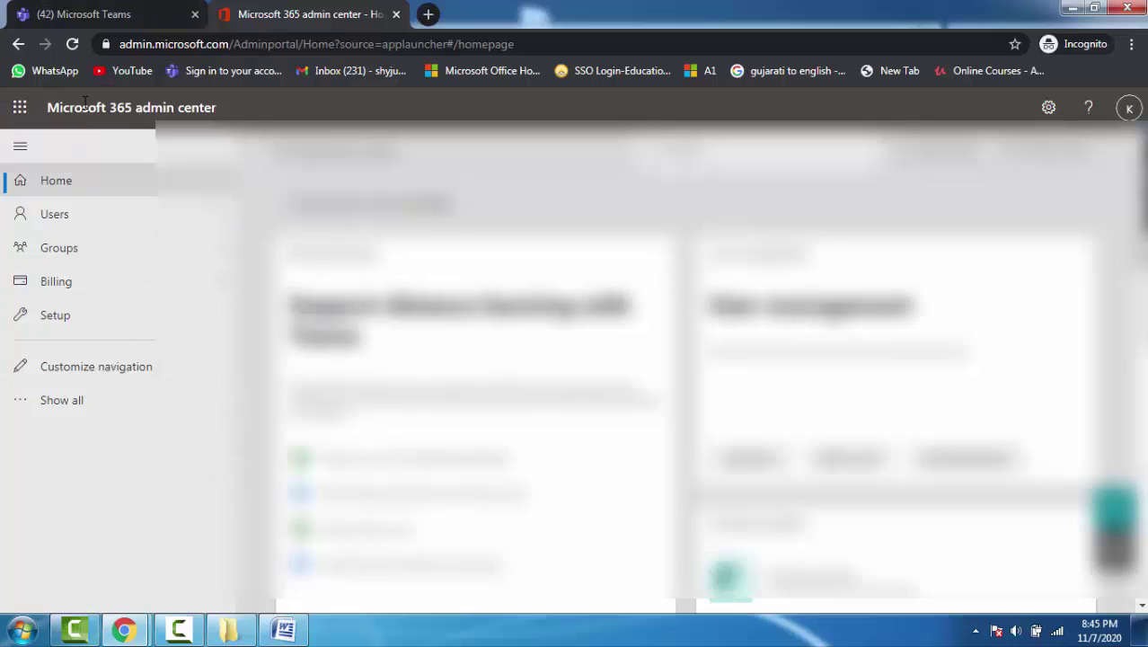
Expand the admin navigation with Show all and scroll down to the Admin centers list
click(18, 151)
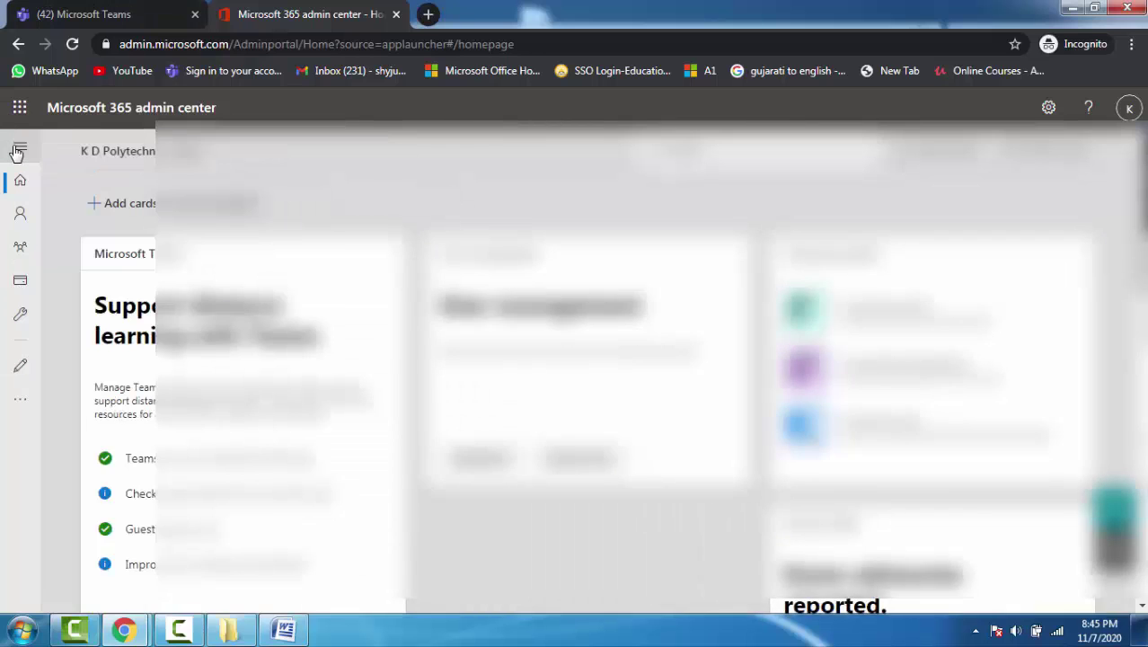
click(18, 151)
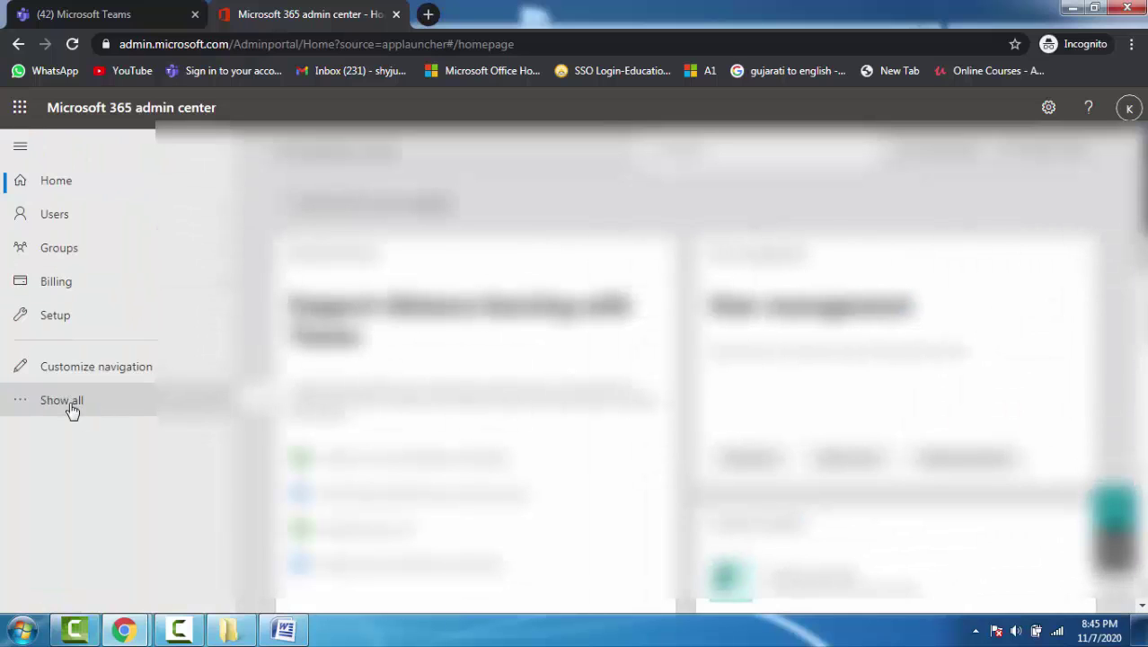
click(72, 406)
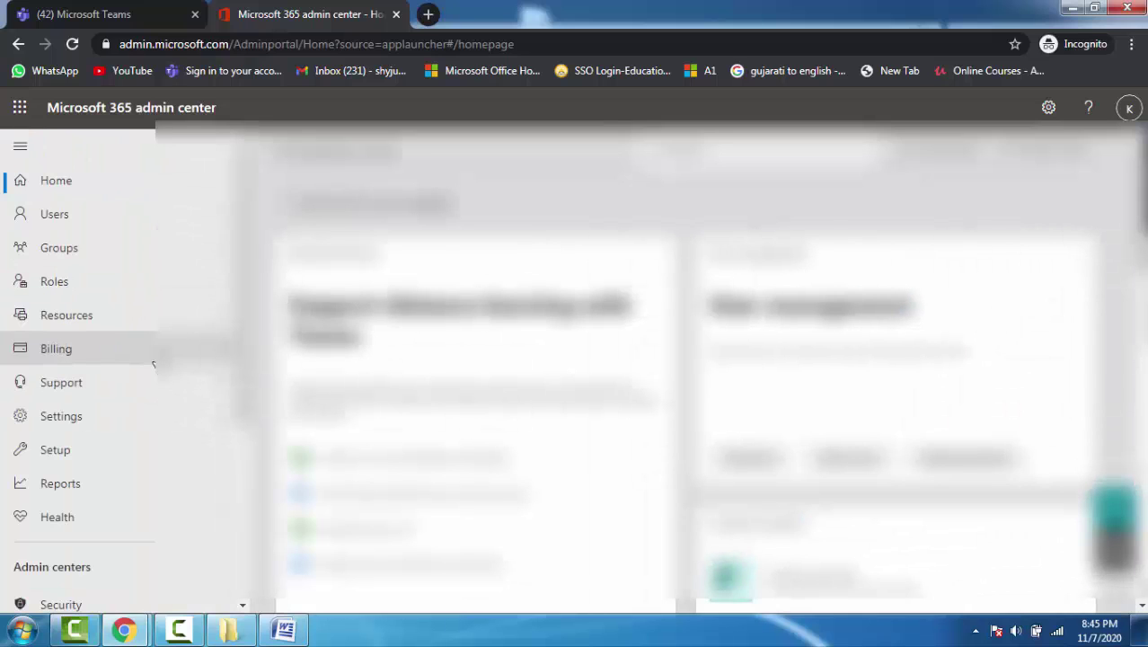
scroll(54, 310, down, 1)
scroll(54, 309, down, 1)
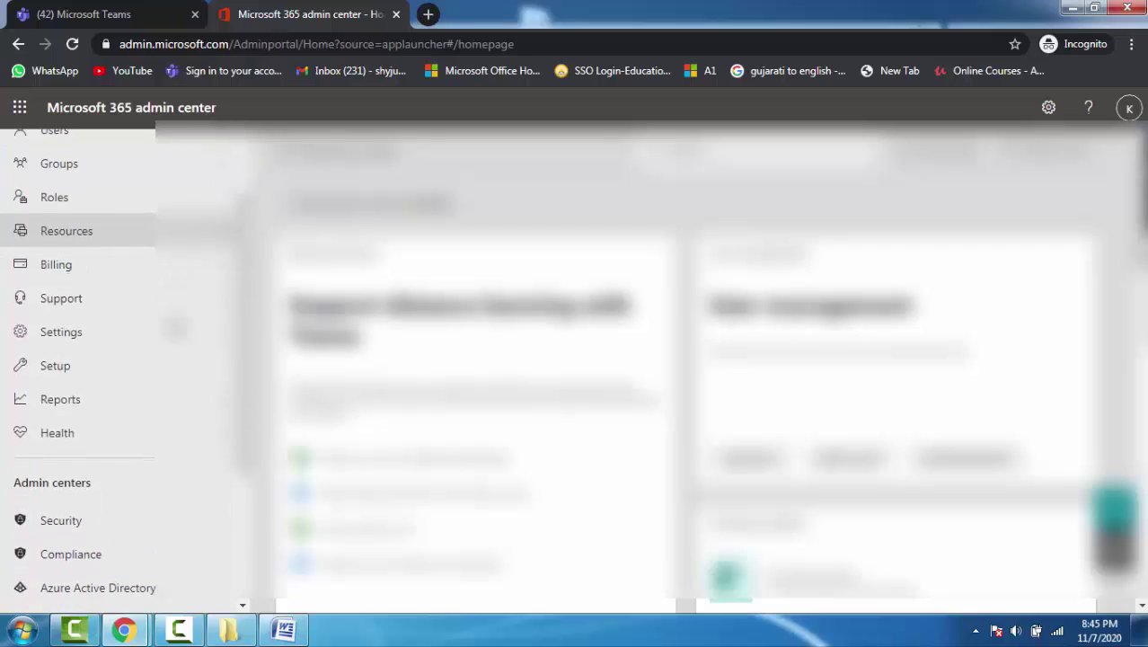
scroll(54, 270, down, 2)
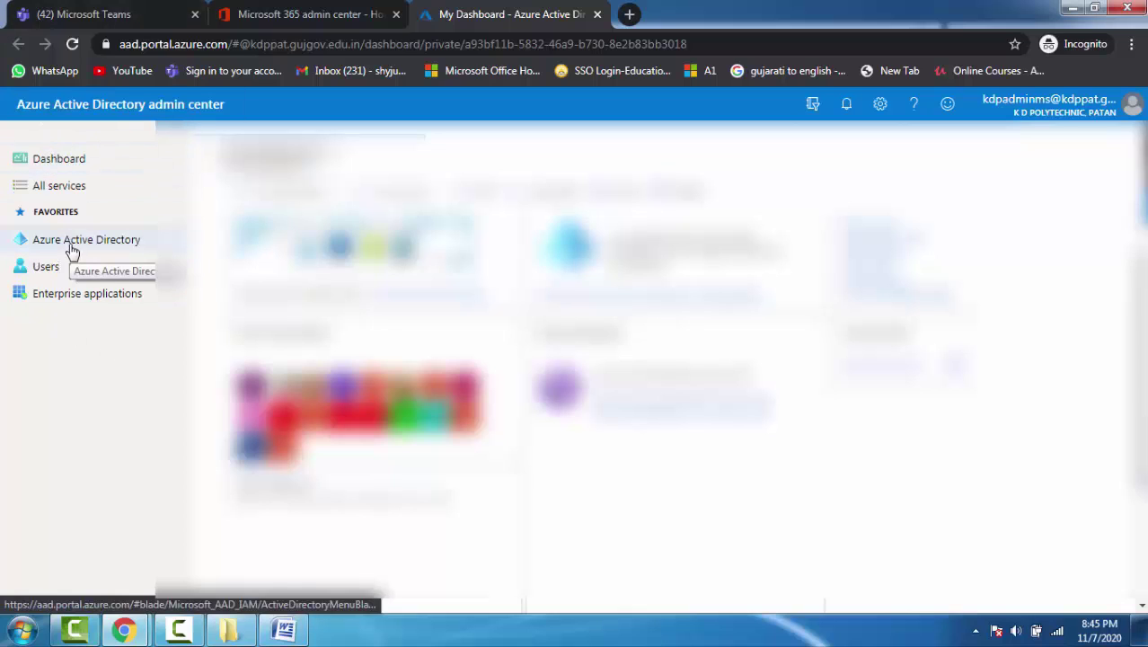
Open the Azure Active Directory overview and scroll its menu toward Password reset
click(71, 250)
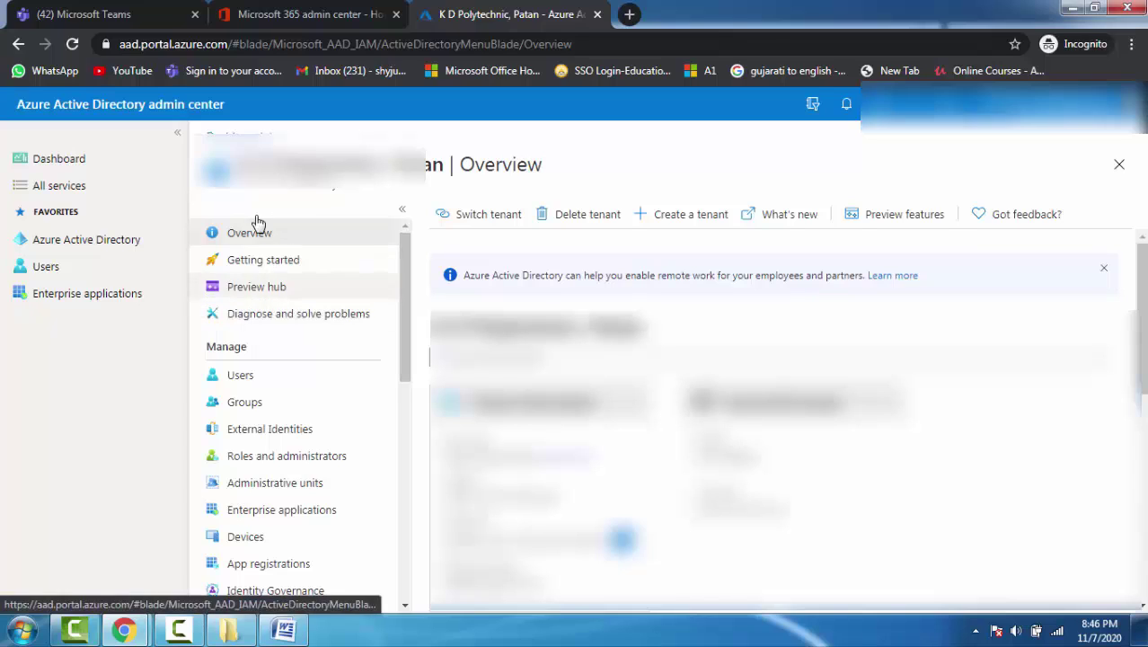
scroll(275, 328, down, 1)
scroll(315, 327, down, 1)
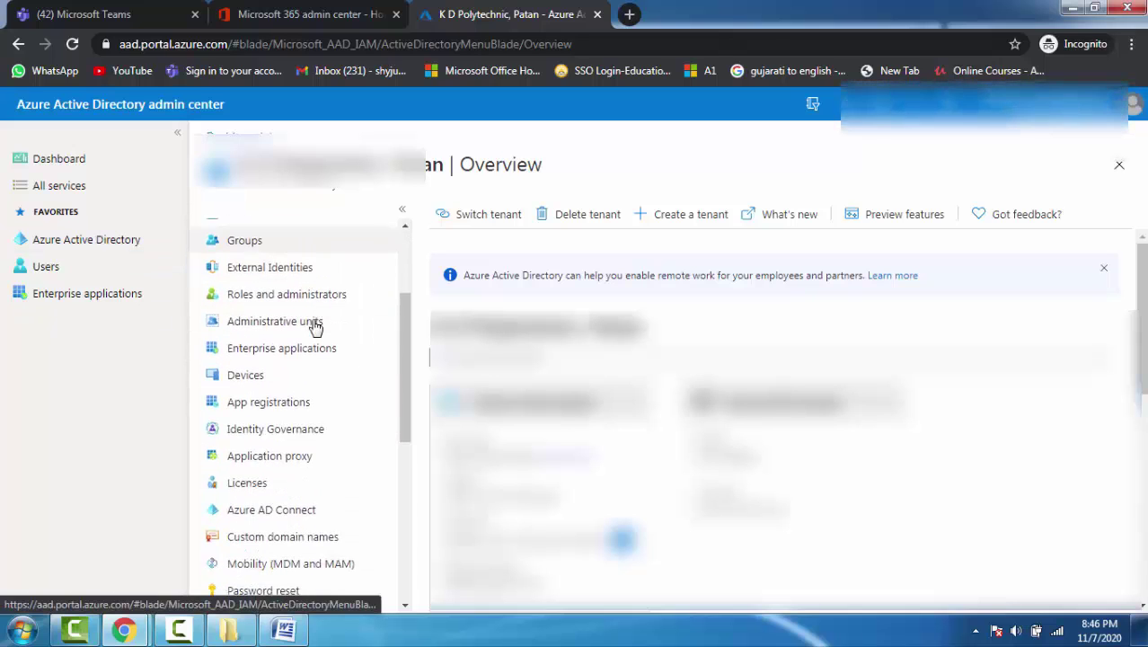
scroll(313, 328, down, 1)
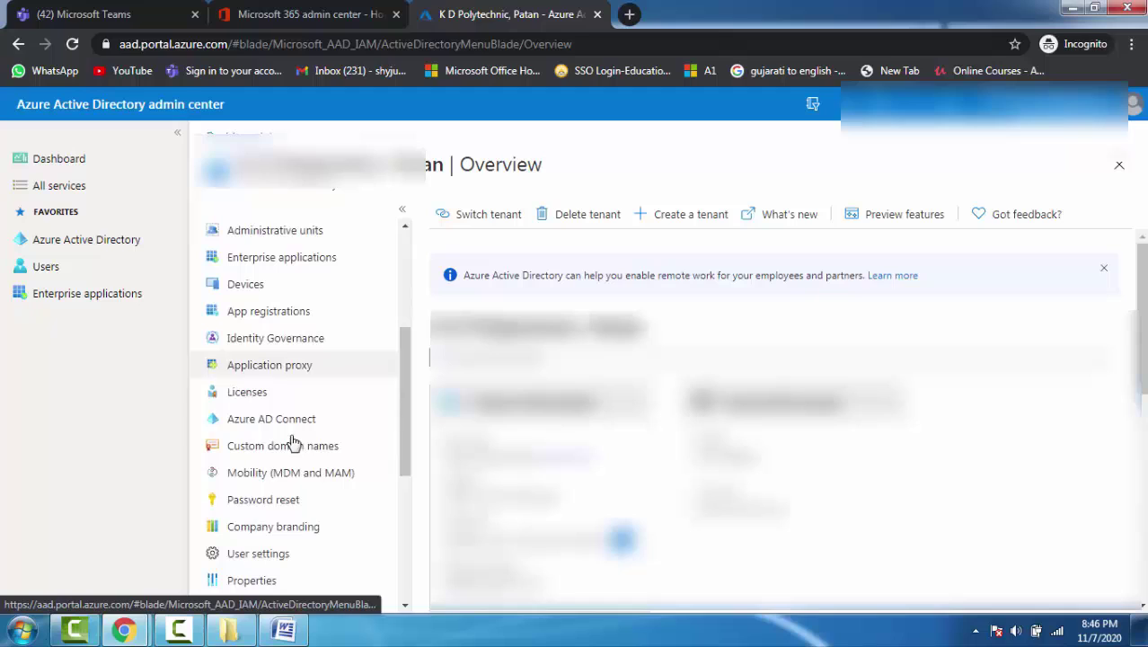
Open the Password reset self-service settings from the Manage menu
click(288, 503)
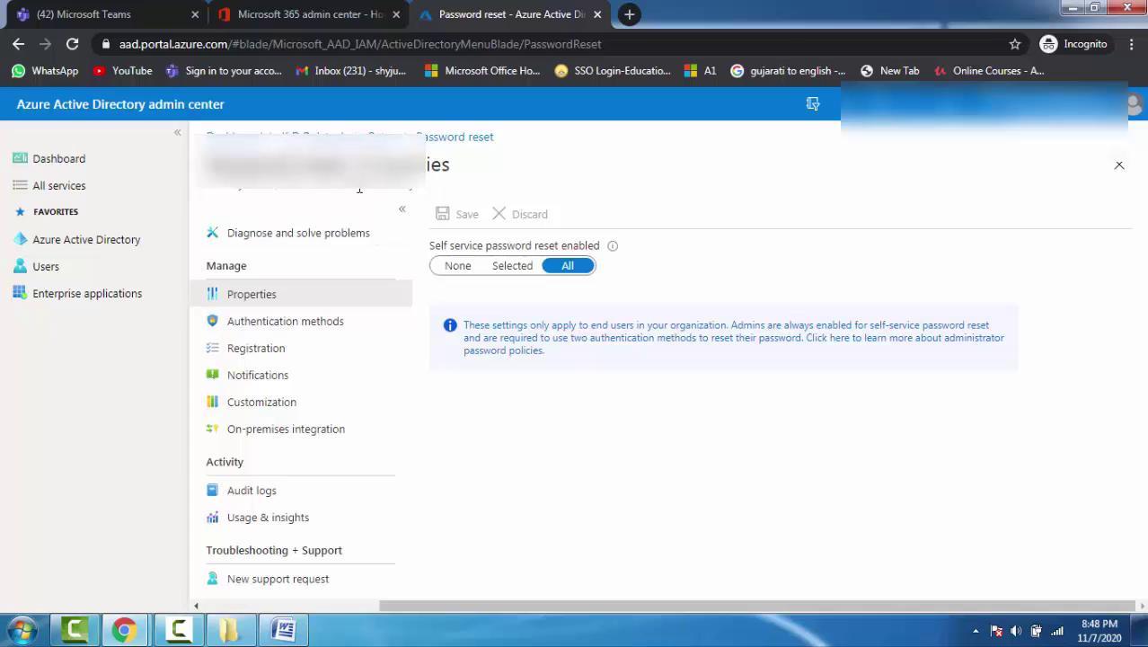
drag(359, 165, 505, 171)
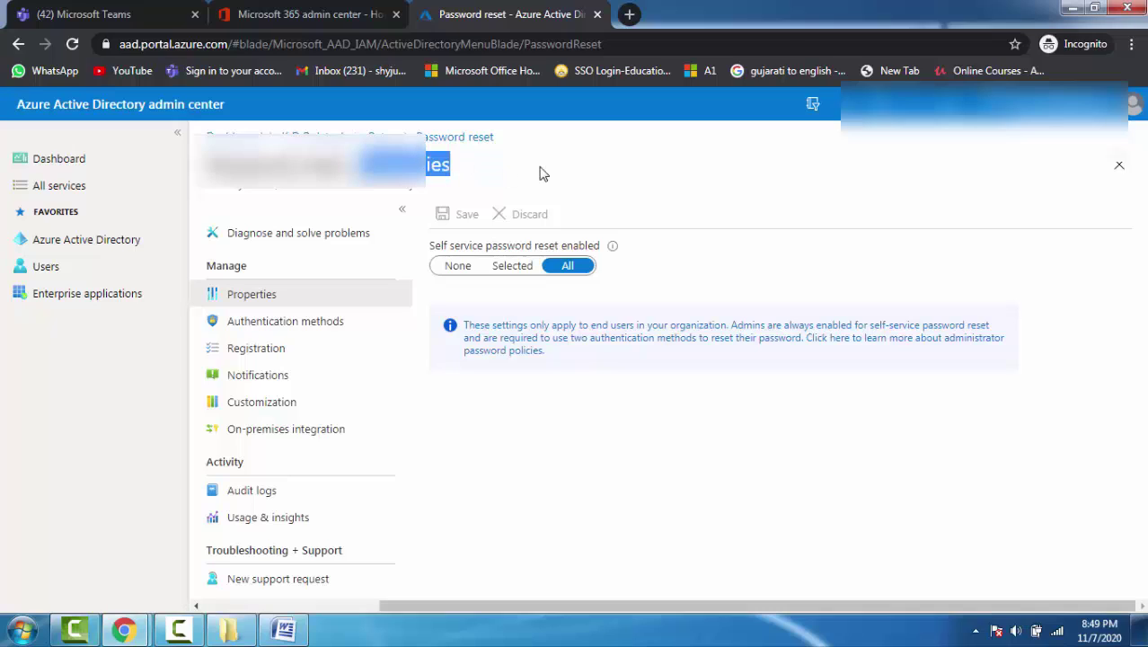